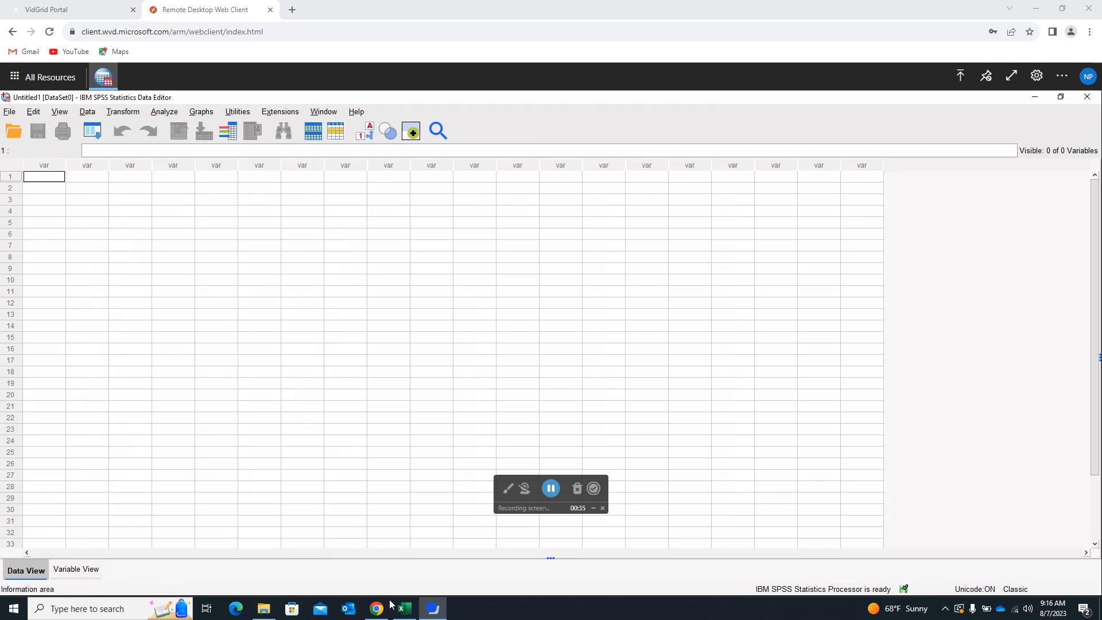
# - Switch to Excel and review the DixieShowtime worksheet's market data and its Weekly Gross Revenue heading
pyautogui.click(406, 609)
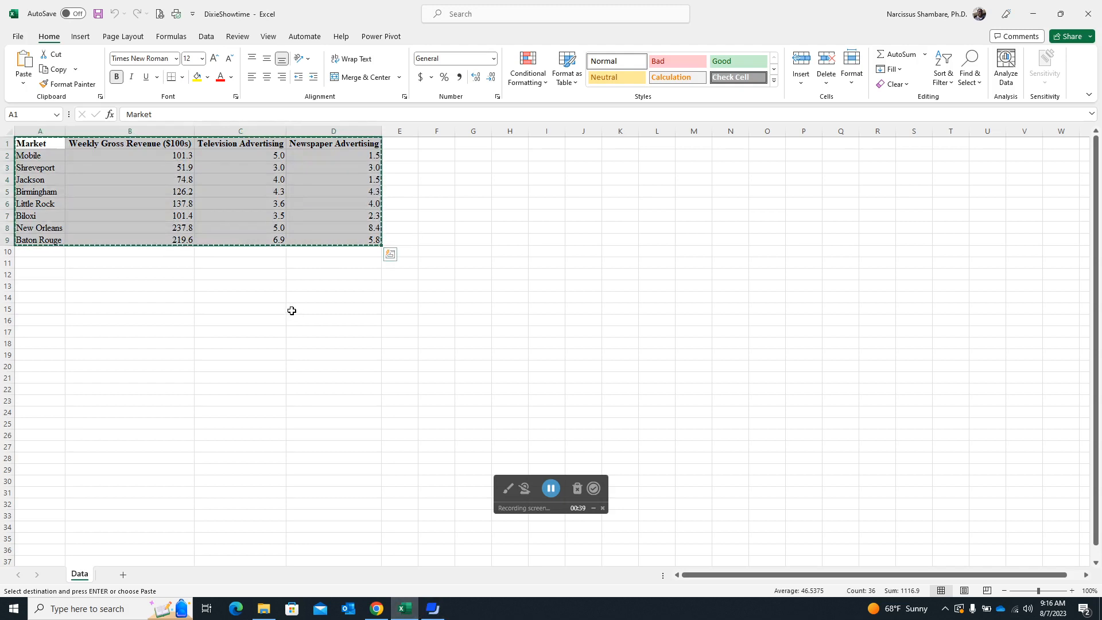
pyautogui.press('Escape')
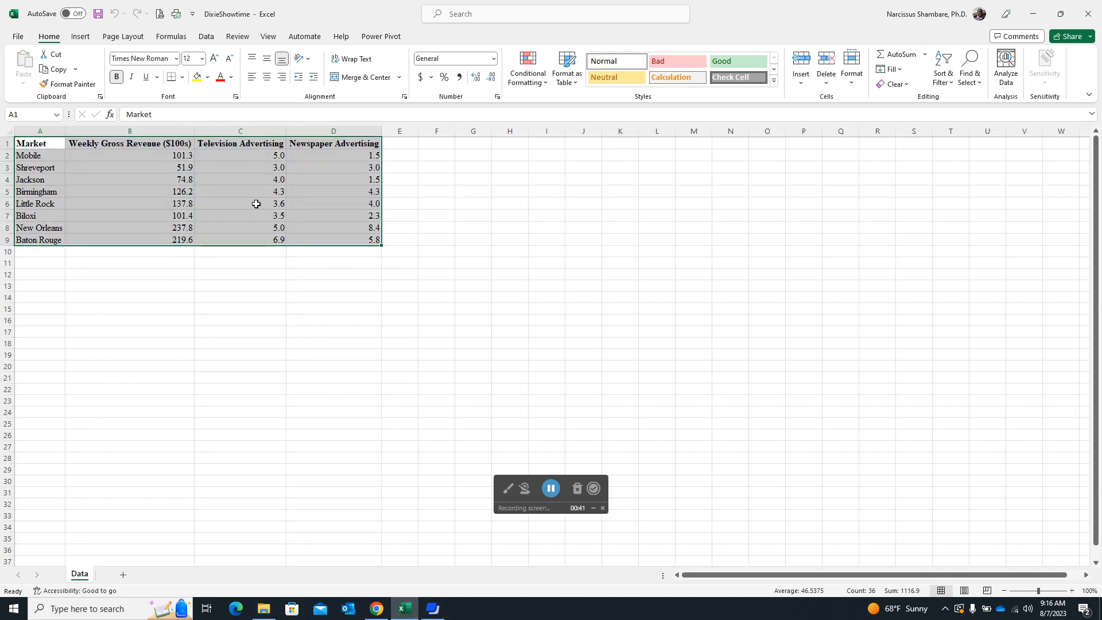
pyautogui.click(128, 166)
pyautogui.moveTo(158, 151); pyautogui.dragTo(160, 143)
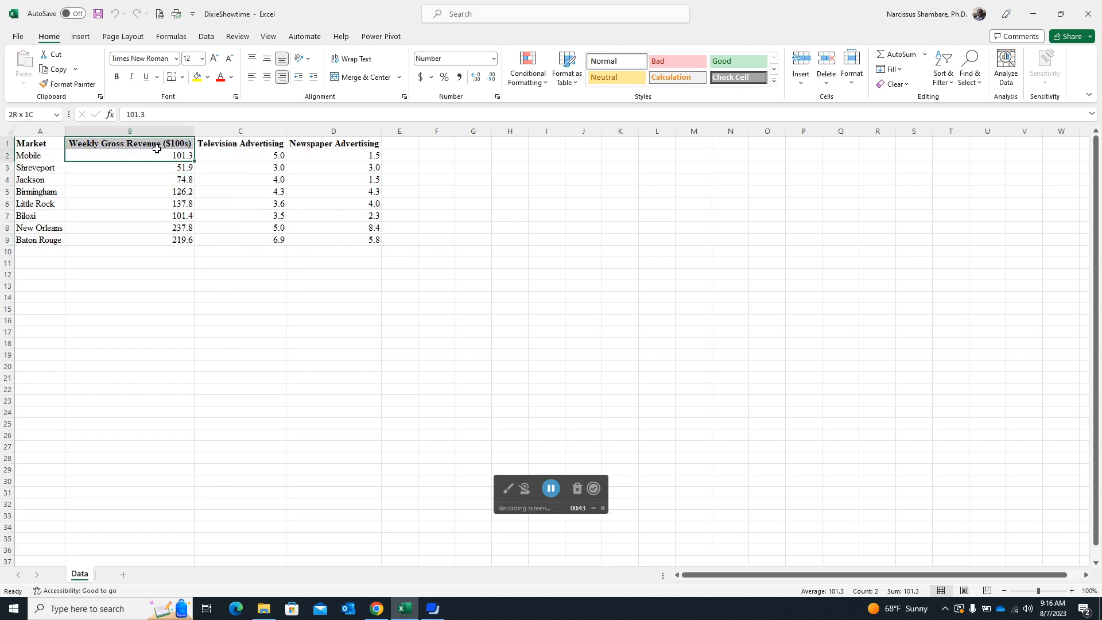
pyautogui.click(153, 145)
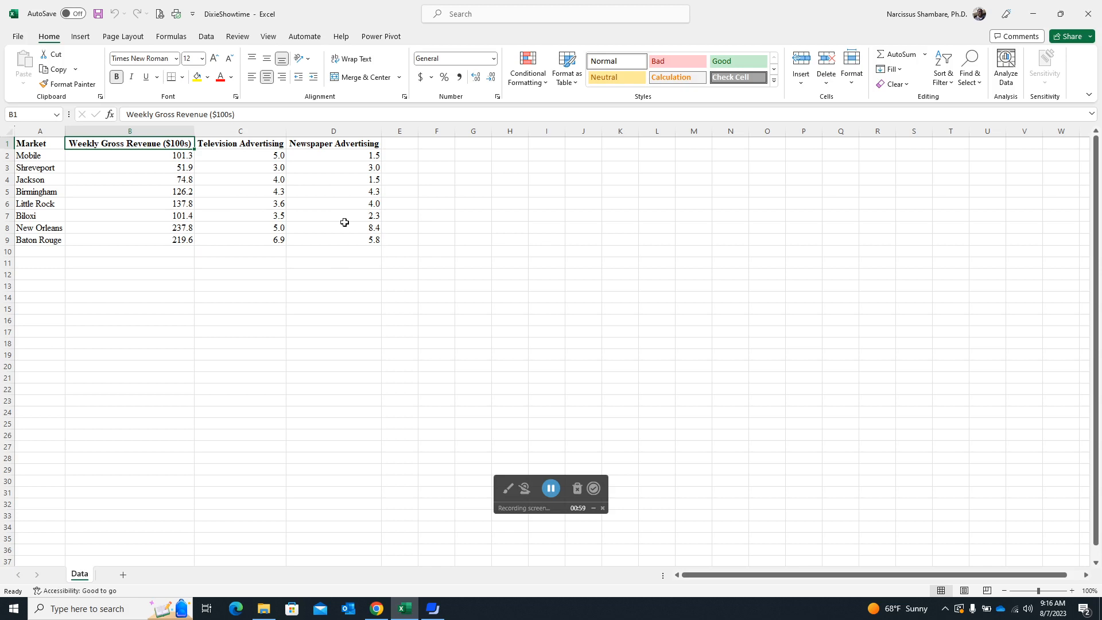
# - Switch back to SPSS Statistics and choose DixieShowtime.xlsx as the Excel file to import
pyautogui.click(378, 610)
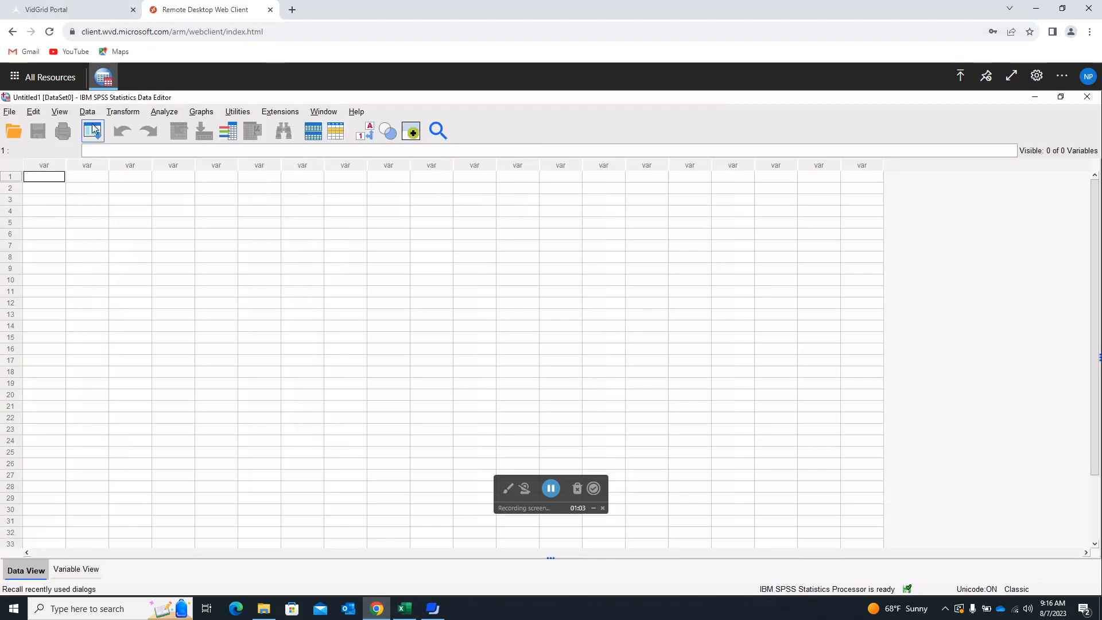
pyautogui.click(9, 112)
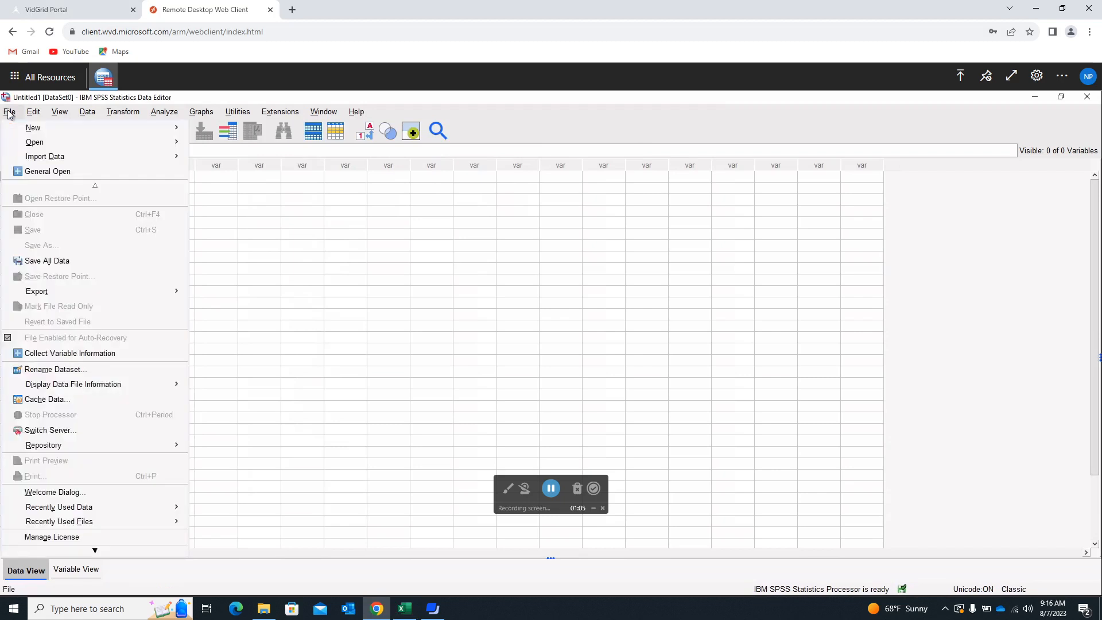
pyautogui.moveTo(43, 161)
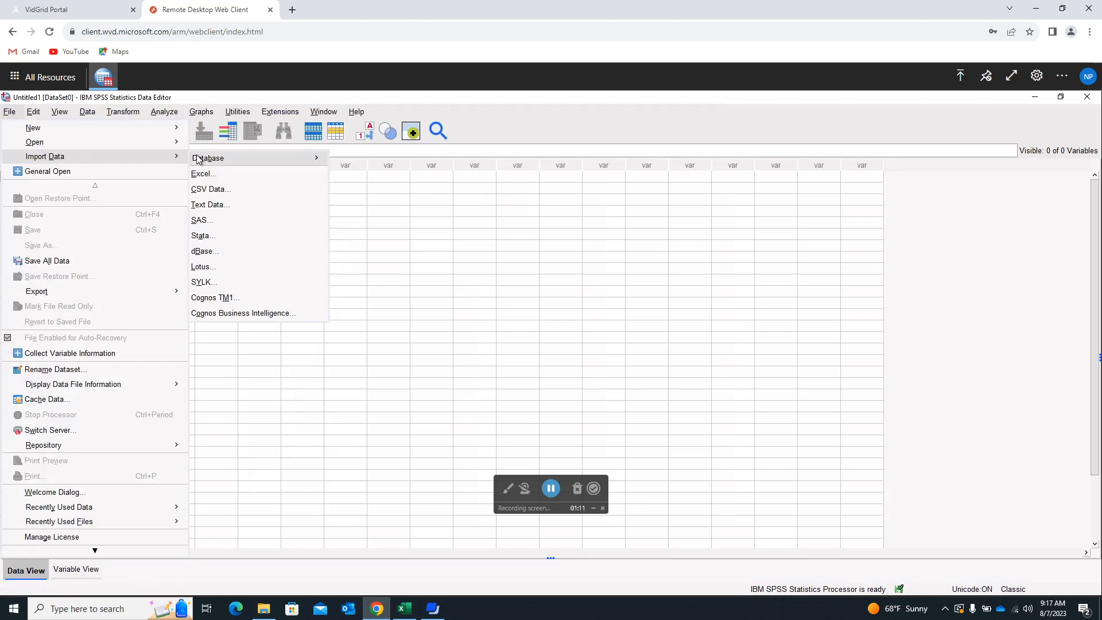
pyautogui.moveTo(196, 160)
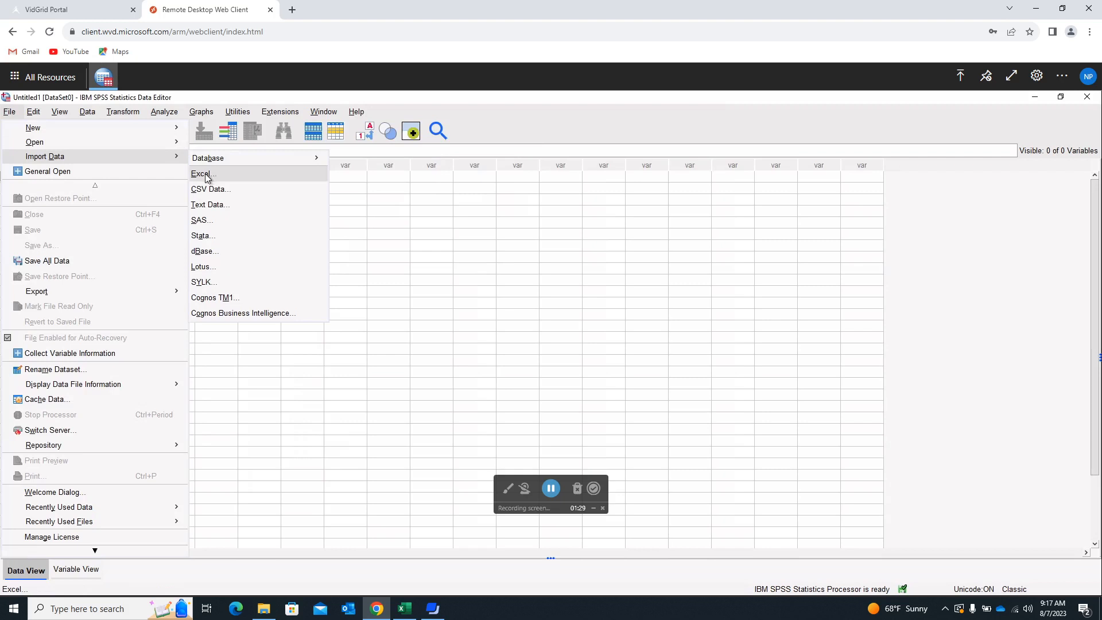
pyautogui.click(207, 178)
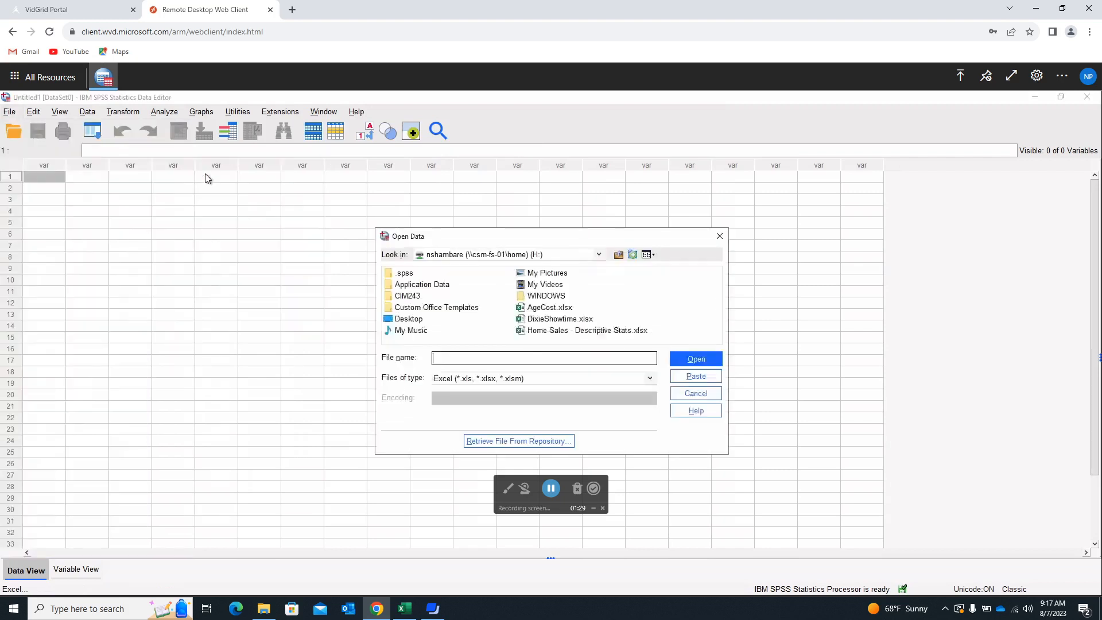
pyautogui.click(557, 322)
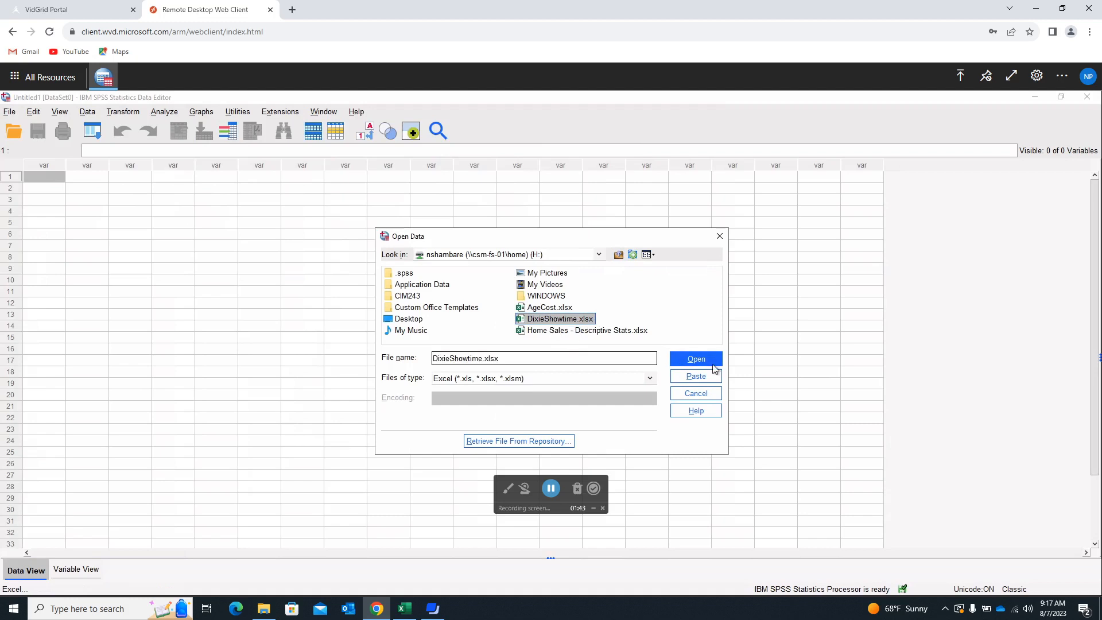
pyautogui.click(696, 360)
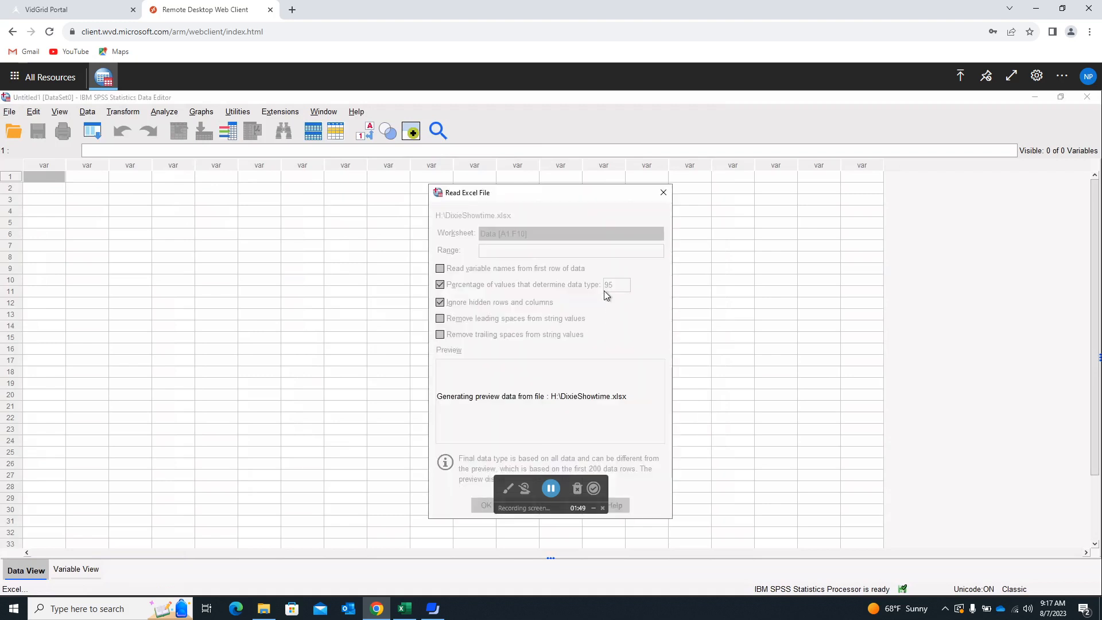
# - Import the Data worksheet [A1:F10] with variable names read from the first row of data
pyautogui.click(570, 268)
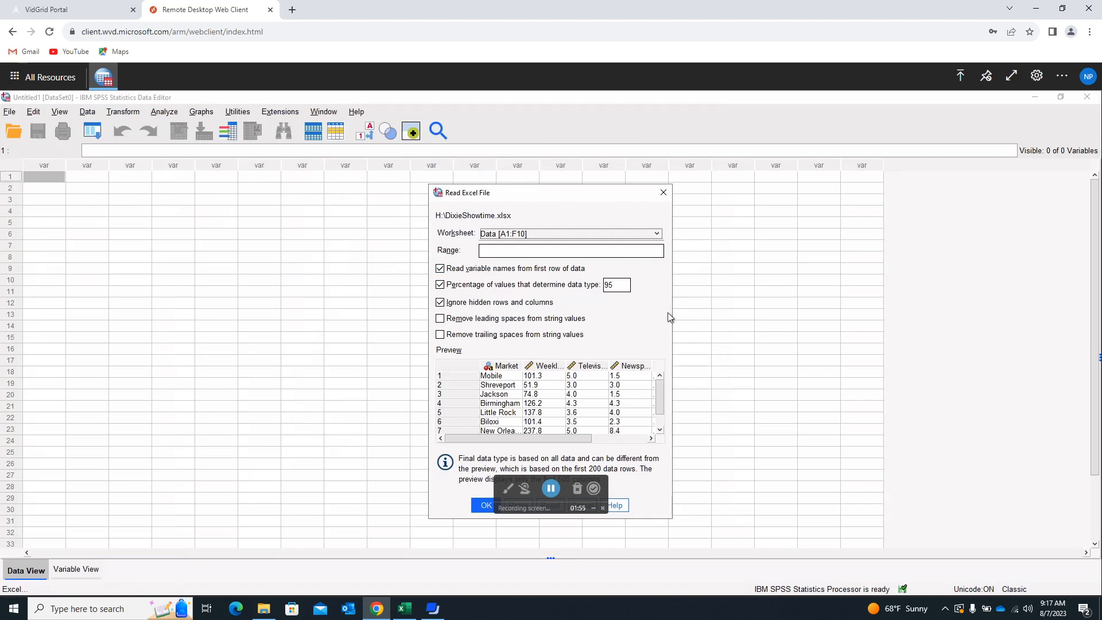
pyautogui.moveTo(579, 196); pyautogui.dragTo(404, 172)
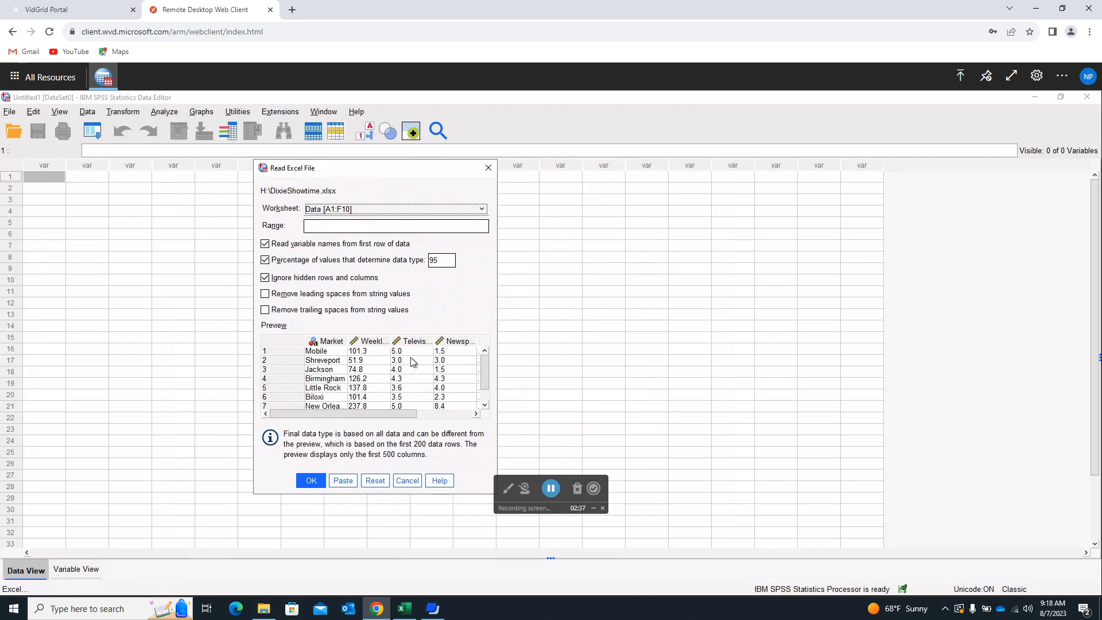
pyautogui.click(312, 482)
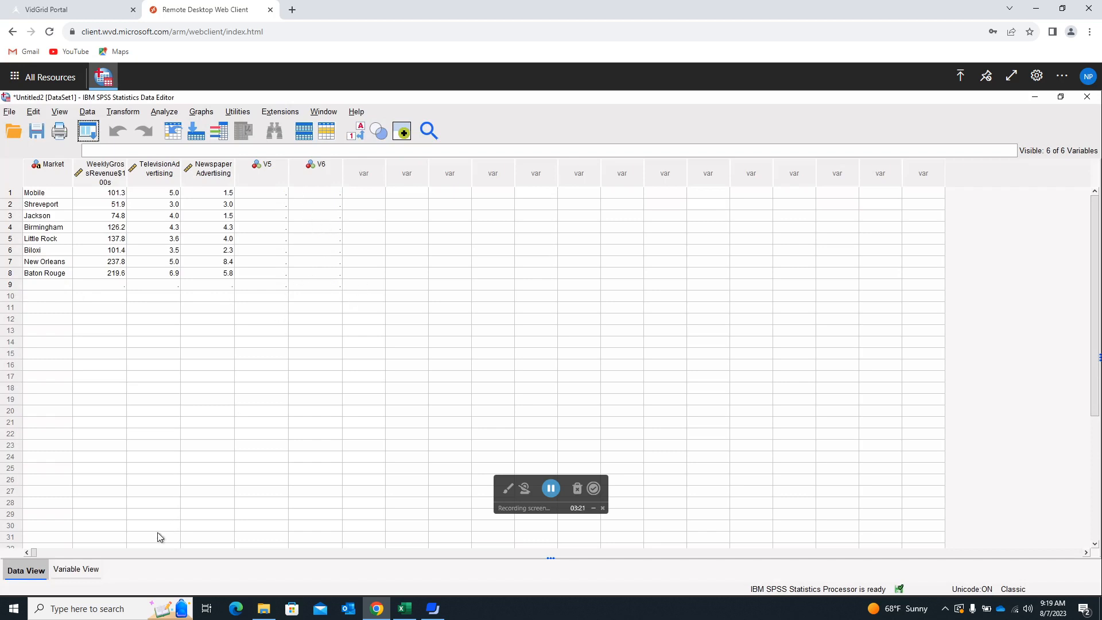
# - Delete the empty variables V5 and V6 from the dataset's variable definitions
pyautogui.click(81, 576)
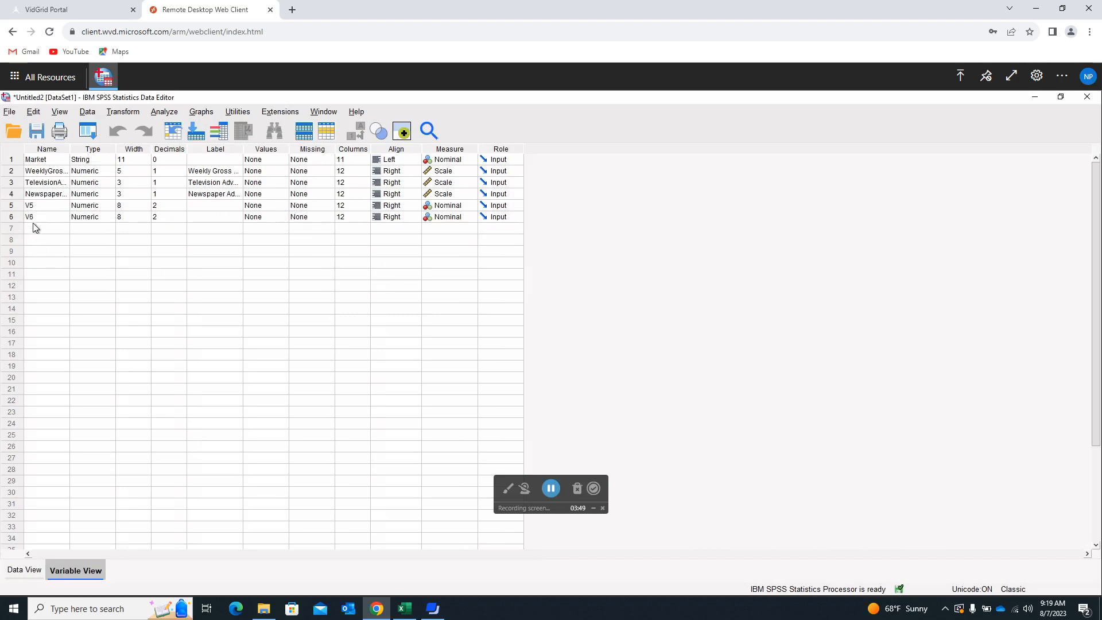
pyautogui.click(12, 206)
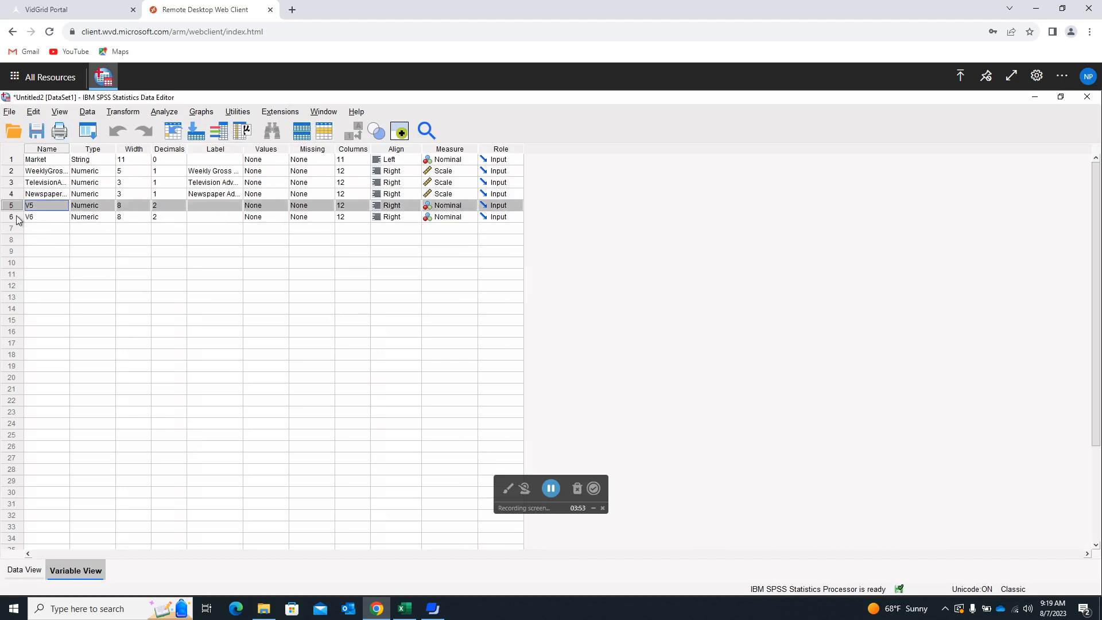
pyautogui.click(33, 111)
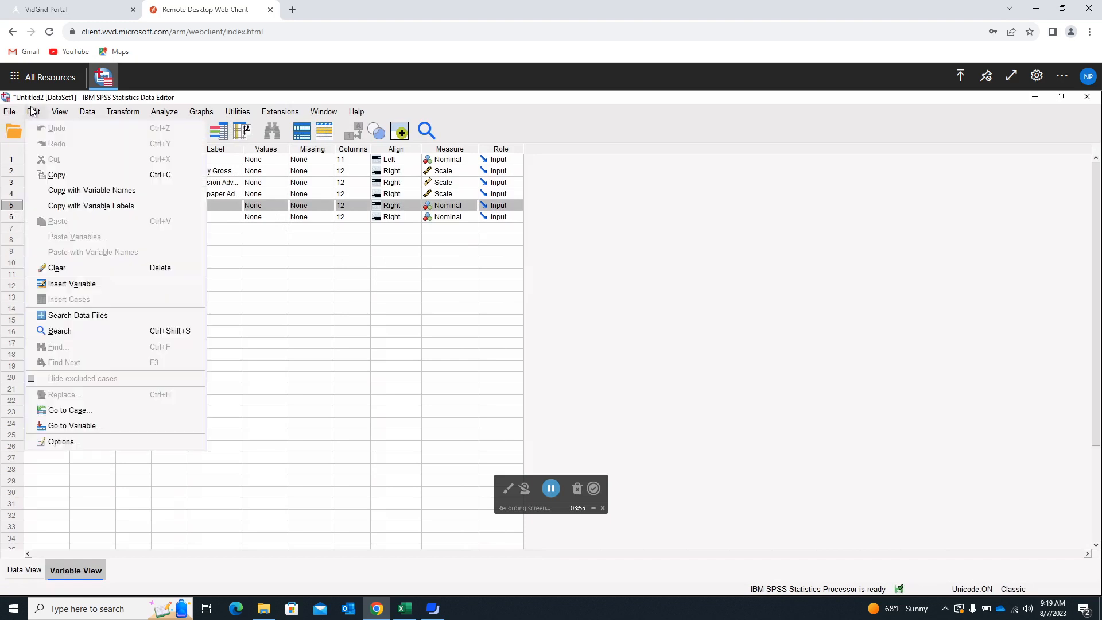
pyautogui.click(57, 268)
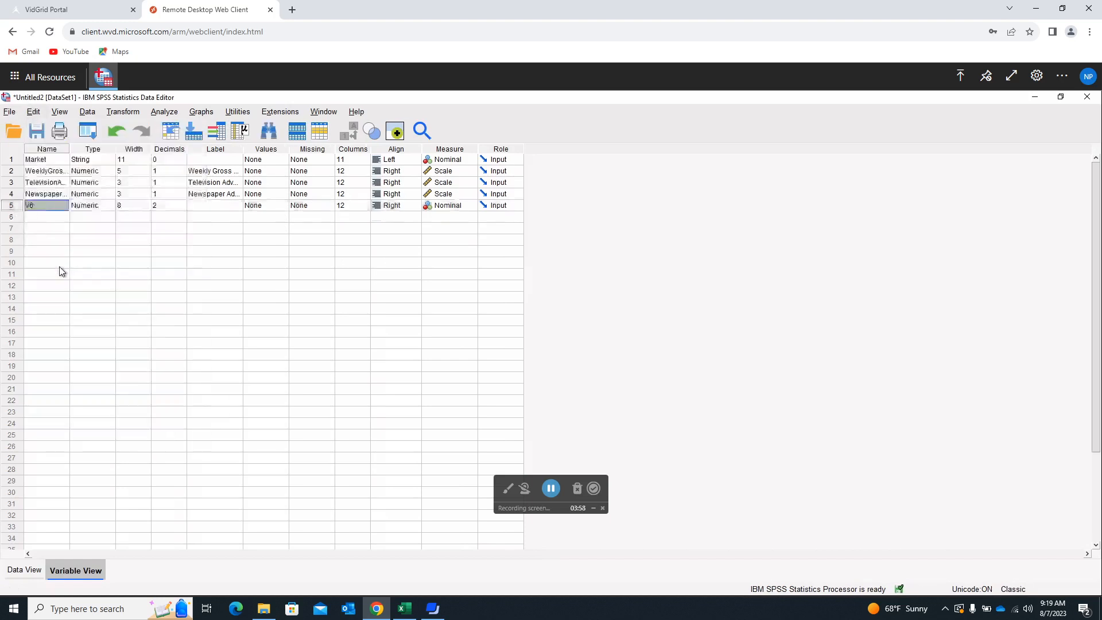
pyautogui.click(15, 206)
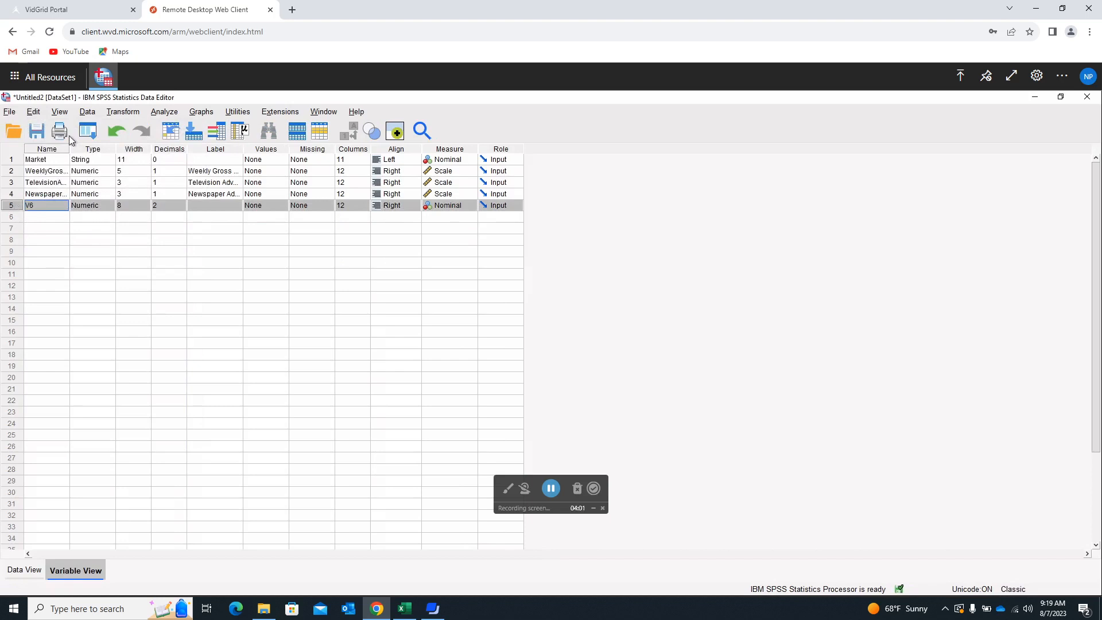
pyautogui.click(33, 111)
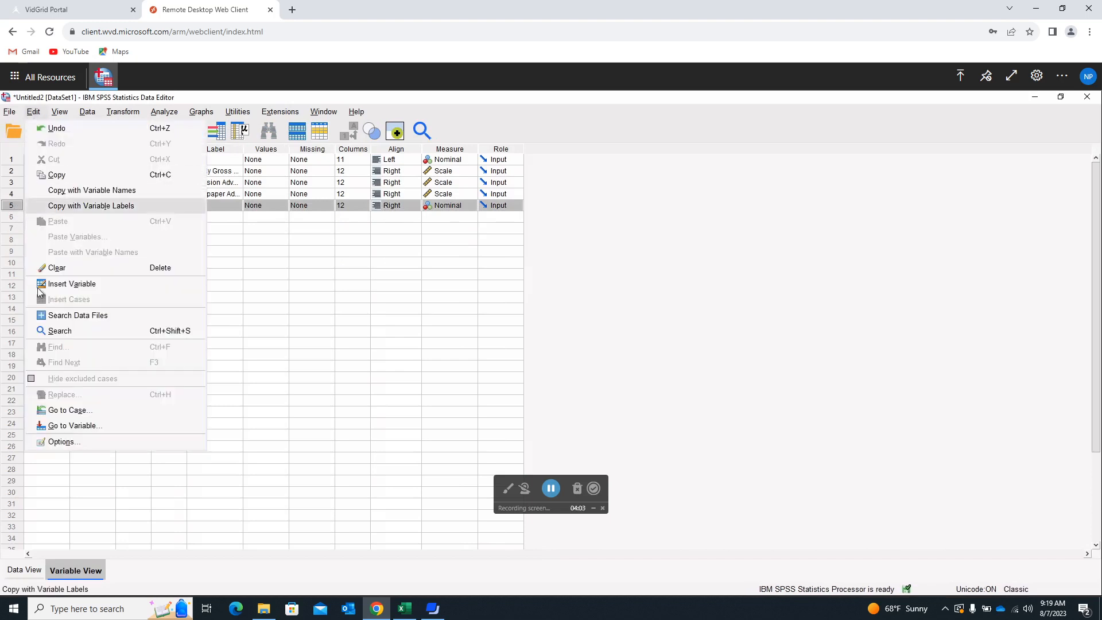
pyautogui.click(69, 267)
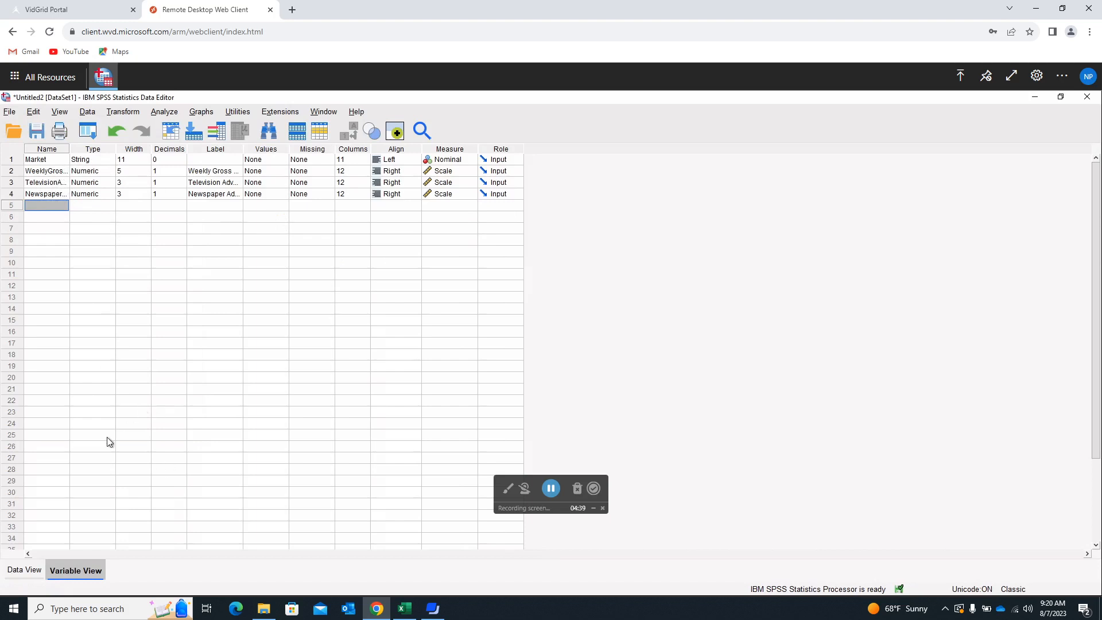
# - Return to the data values and clear the empty case in row 9
pyautogui.click(33, 573)
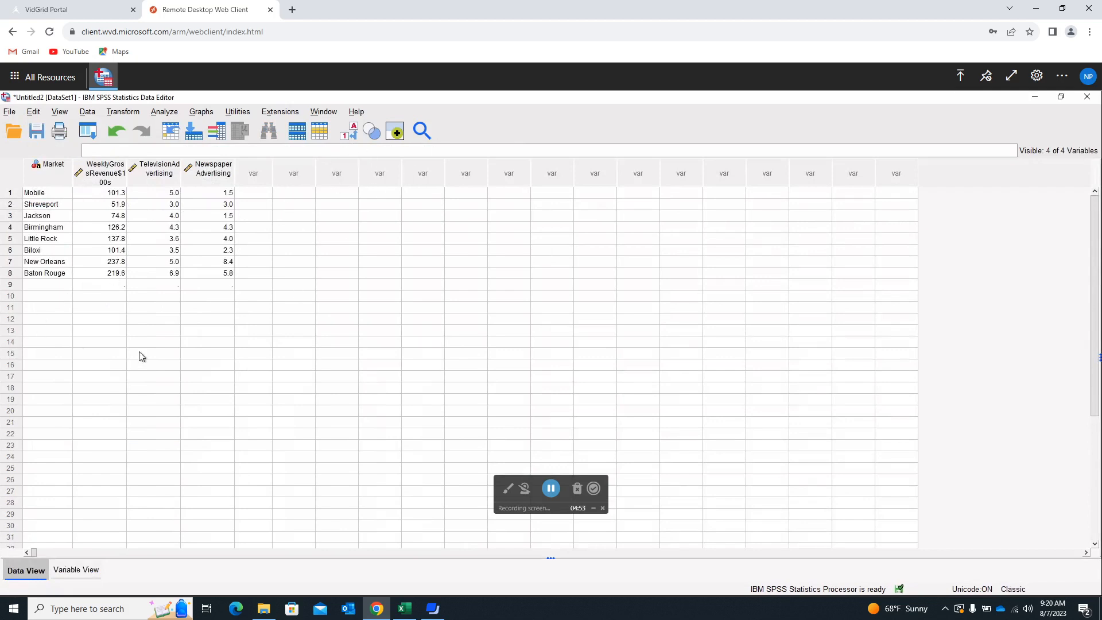
pyautogui.click(10, 284)
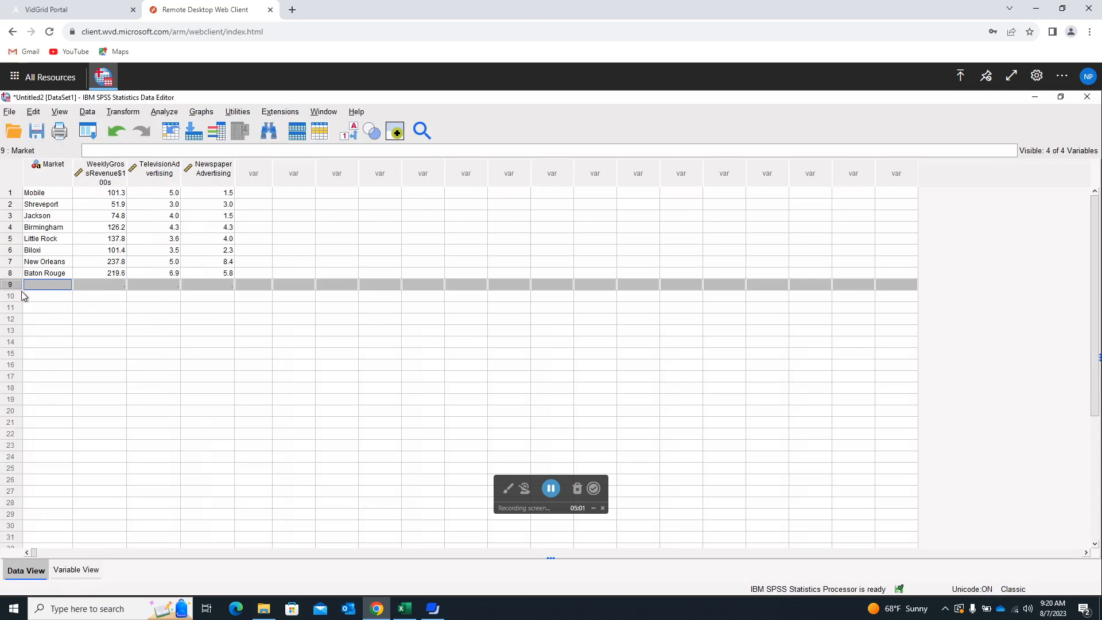
pyautogui.click(30, 111)
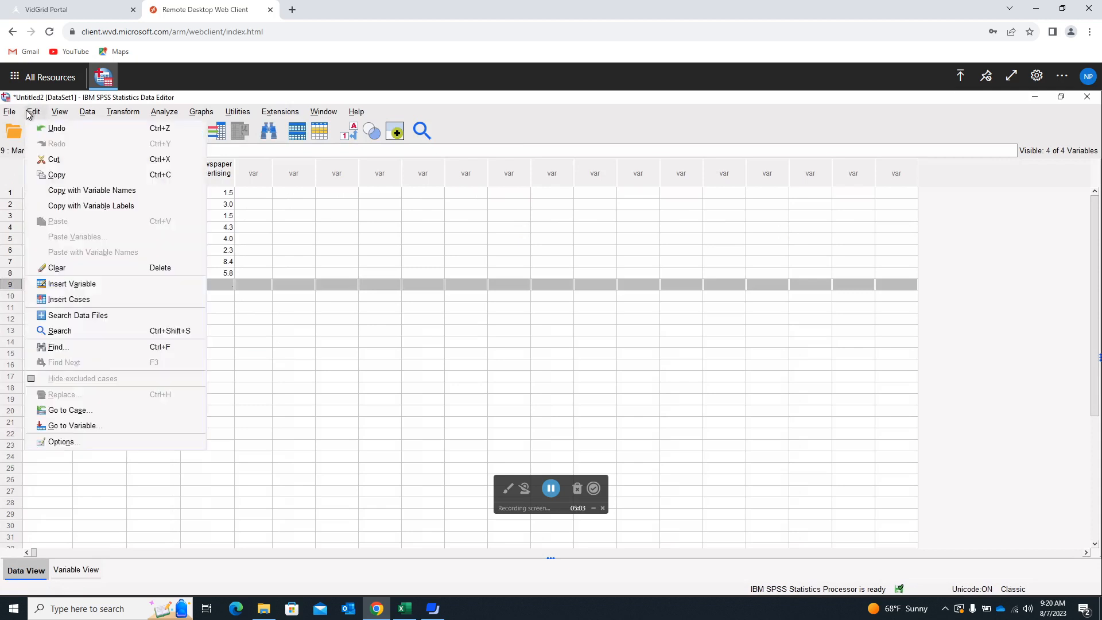
pyautogui.click(90, 269)
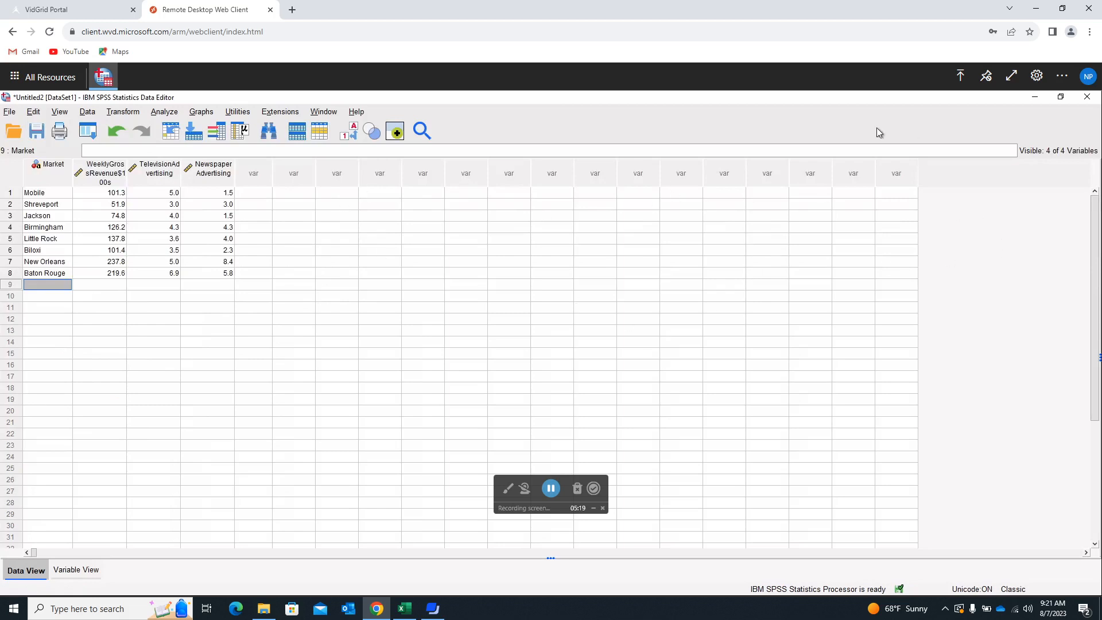
# - Start opening another data file and set the file type to Excel (*.xls, *.xlsx, *.xlsm)
pyautogui.click(9, 113)
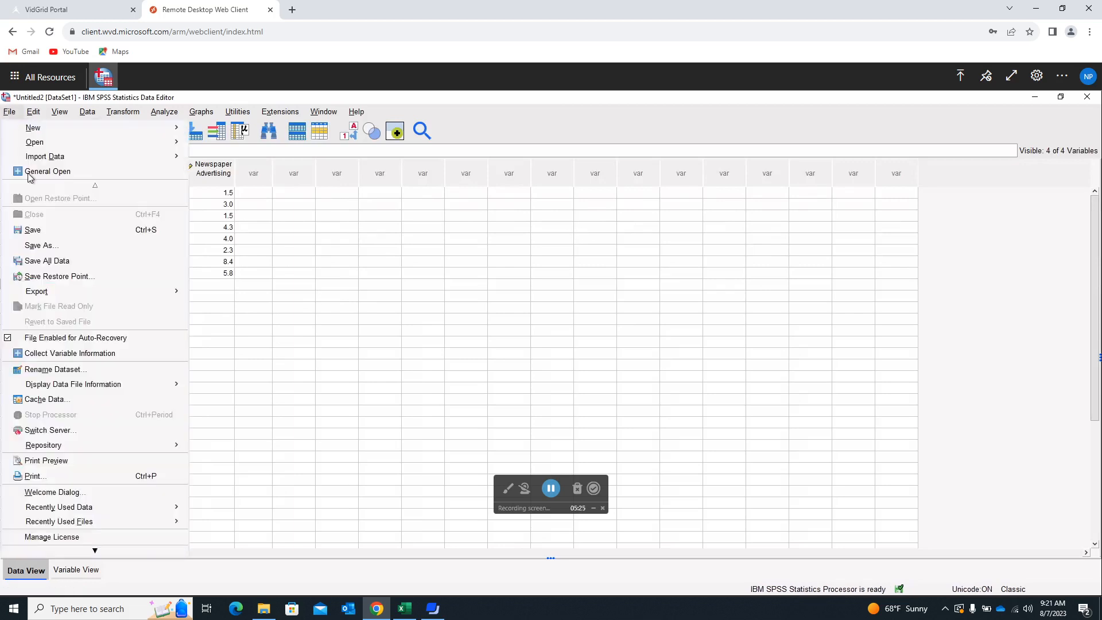
pyautogui.moveTo(56, 161)
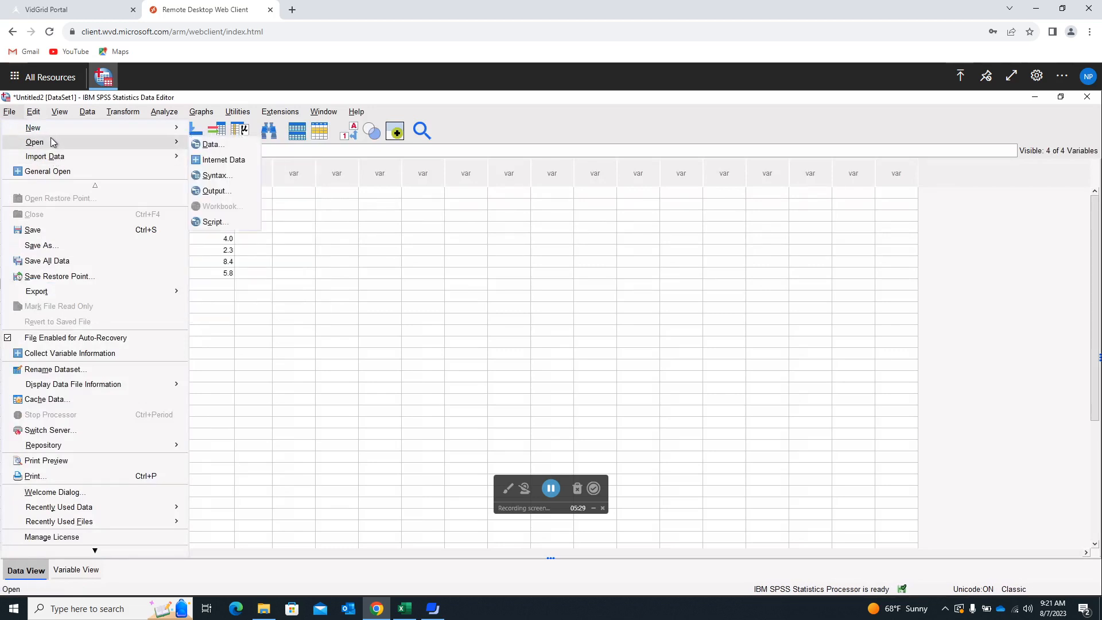
pyautogui.click(211, 145)
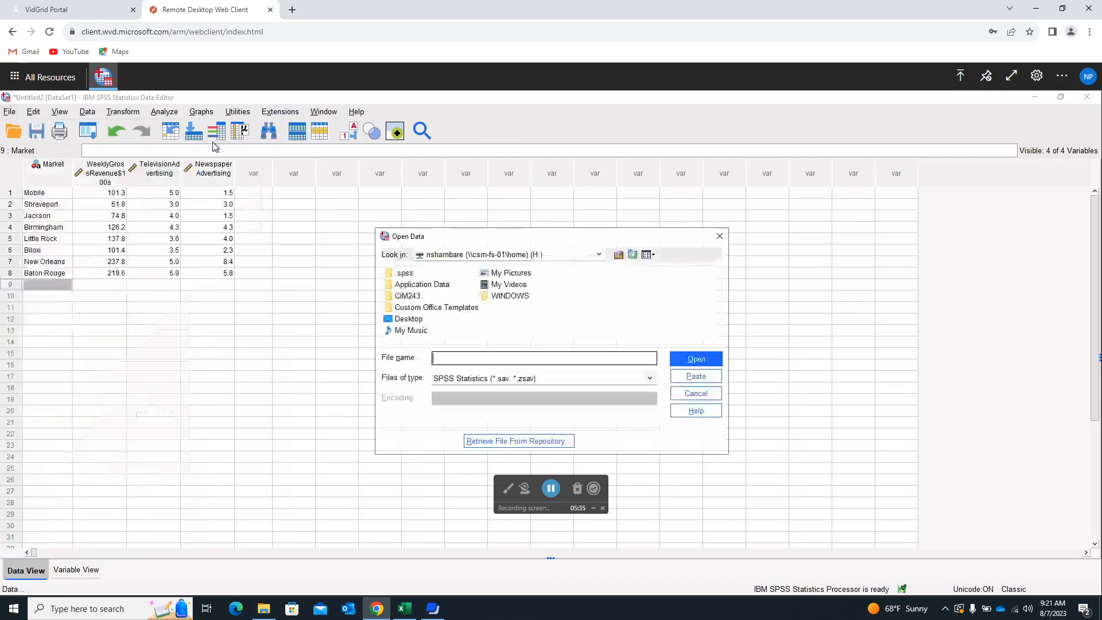
pyautogui.moveTo(571, 236); pyautogui.dragTo(531, 193)
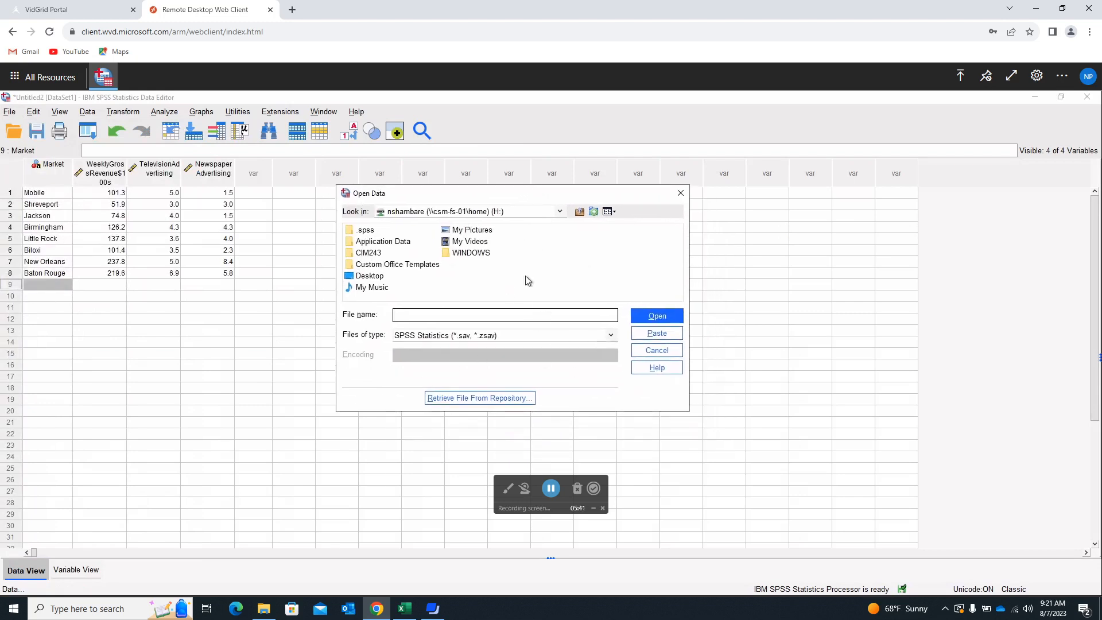
pyautogui.click(611, 335)
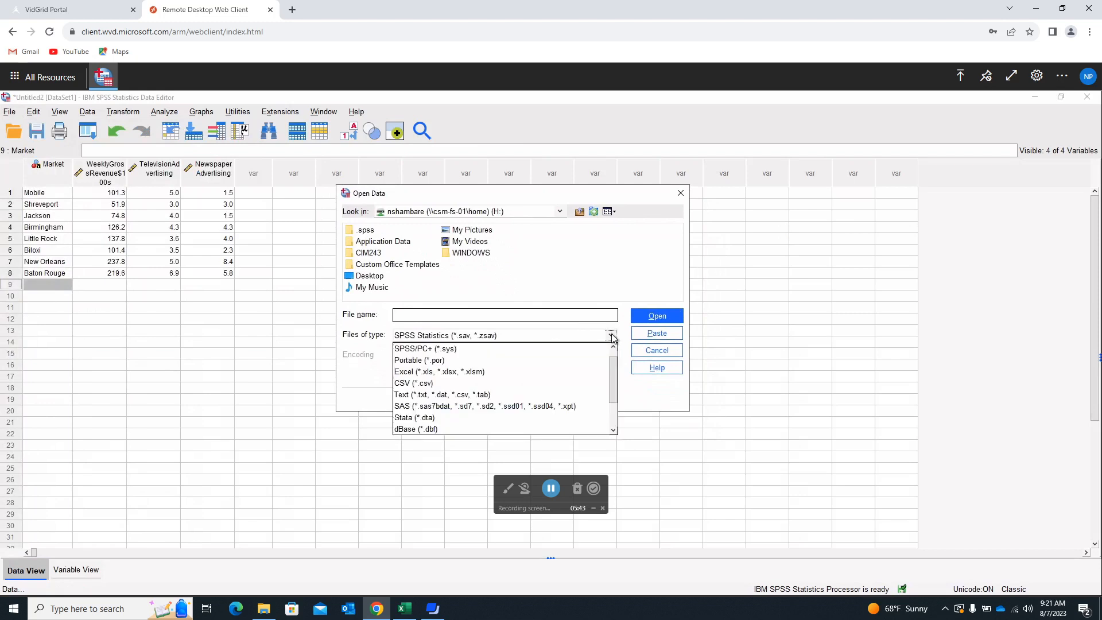
pyautogui.click(448, 373)
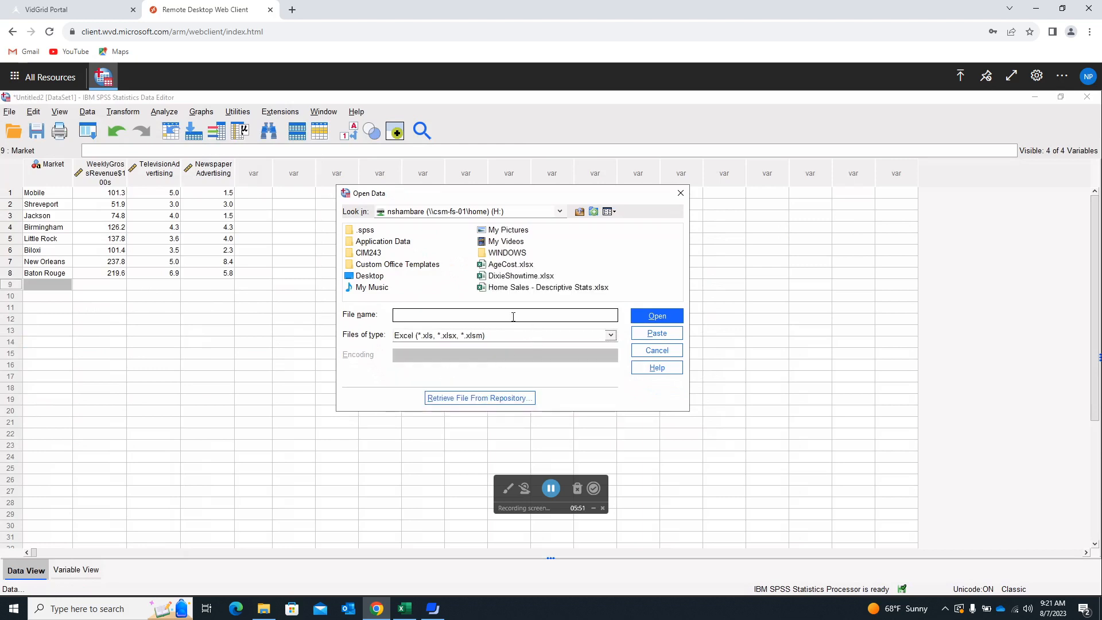
# - Open DixieShowtime.xlsx and read its Data worksheet into a new dataset, taking variable names from the first row
pyautogui.click(522, 276)
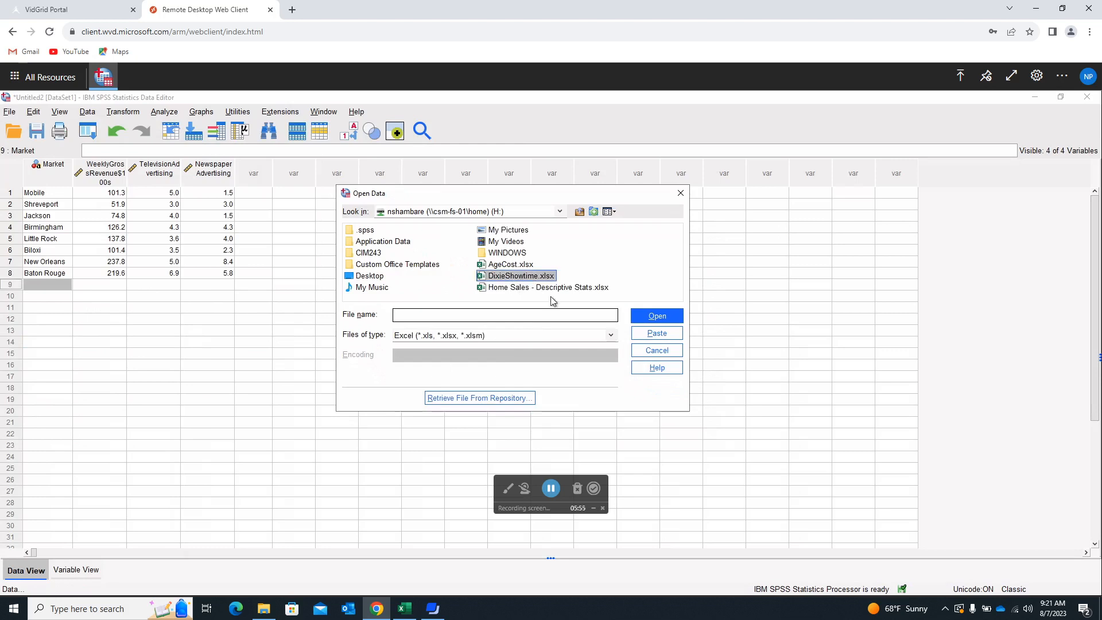
pyautogui.click(657, 317)
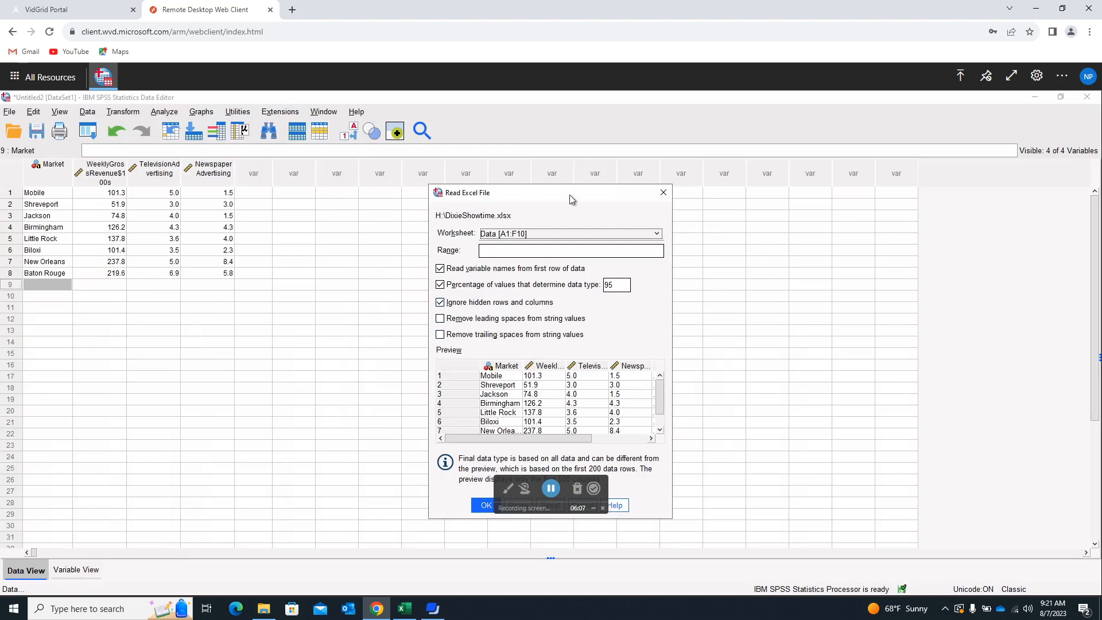
pyautogui.moveTo(556, 198); pyautogui.dragTo(407, 162)
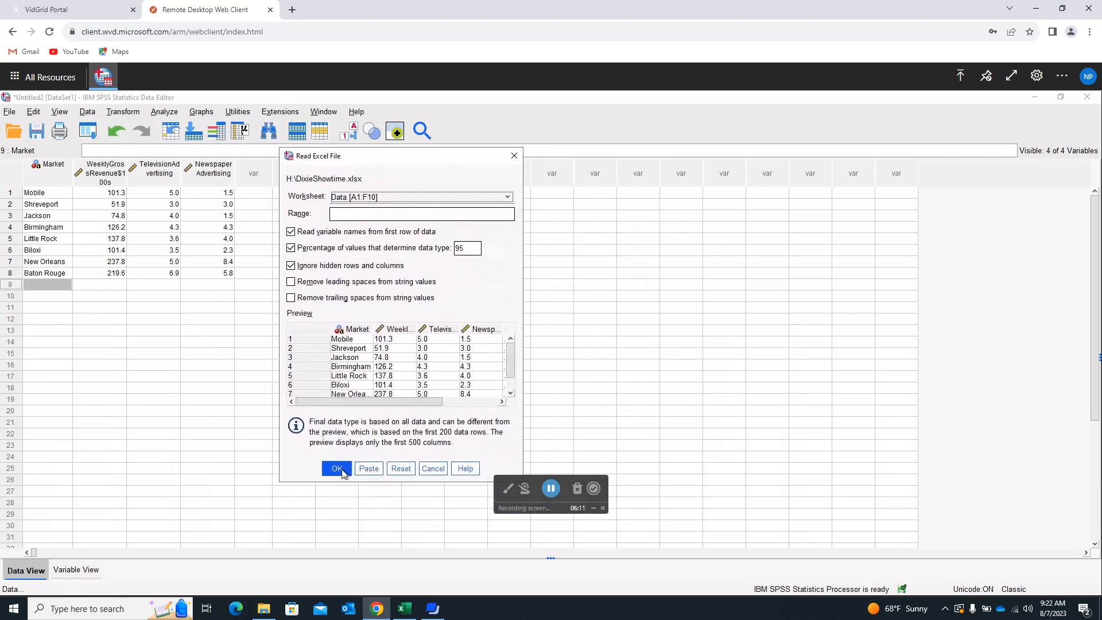
pyautogui.click(338, 470)
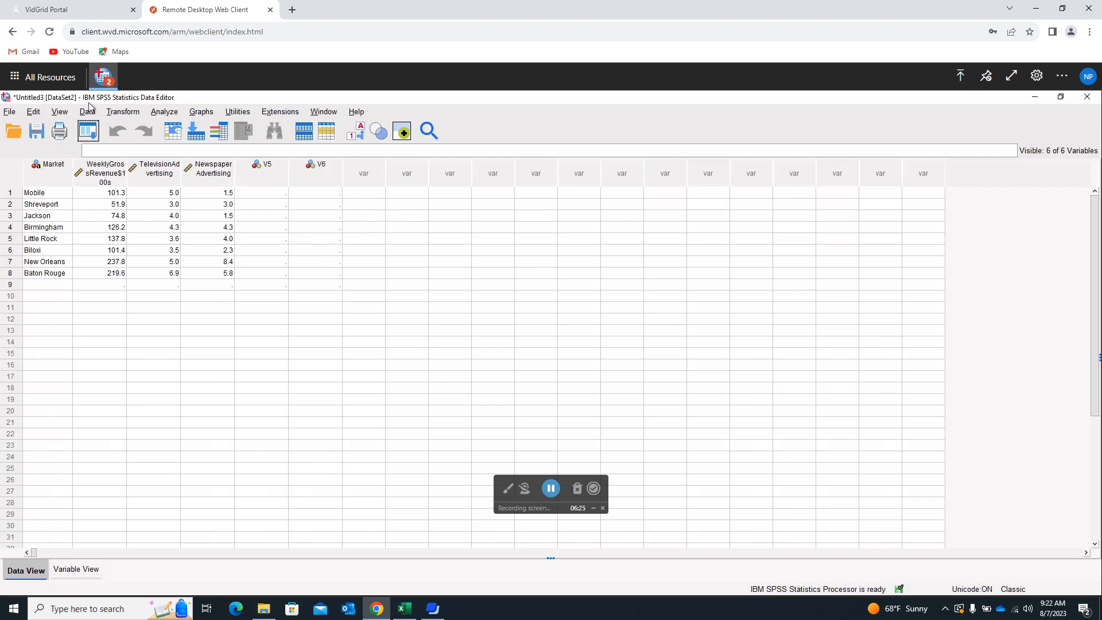
# - Clear the empty case in row 9 of the newly imported dataset
pyautogui.click(103, 78)
pyautogui.click(10, 286)
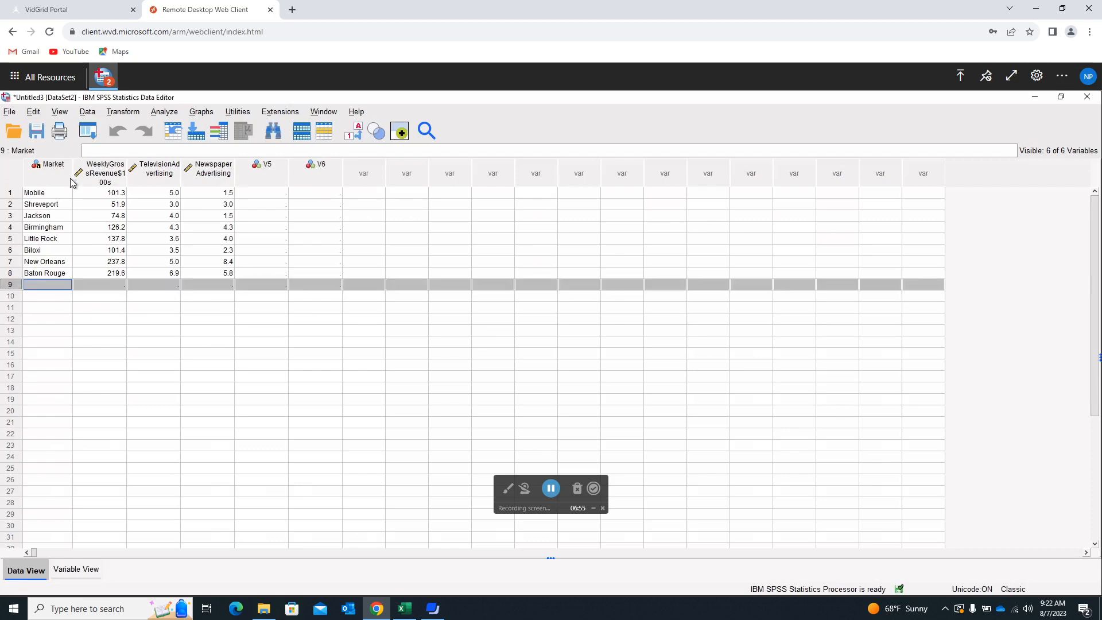
pyautogui.click(33, 112)
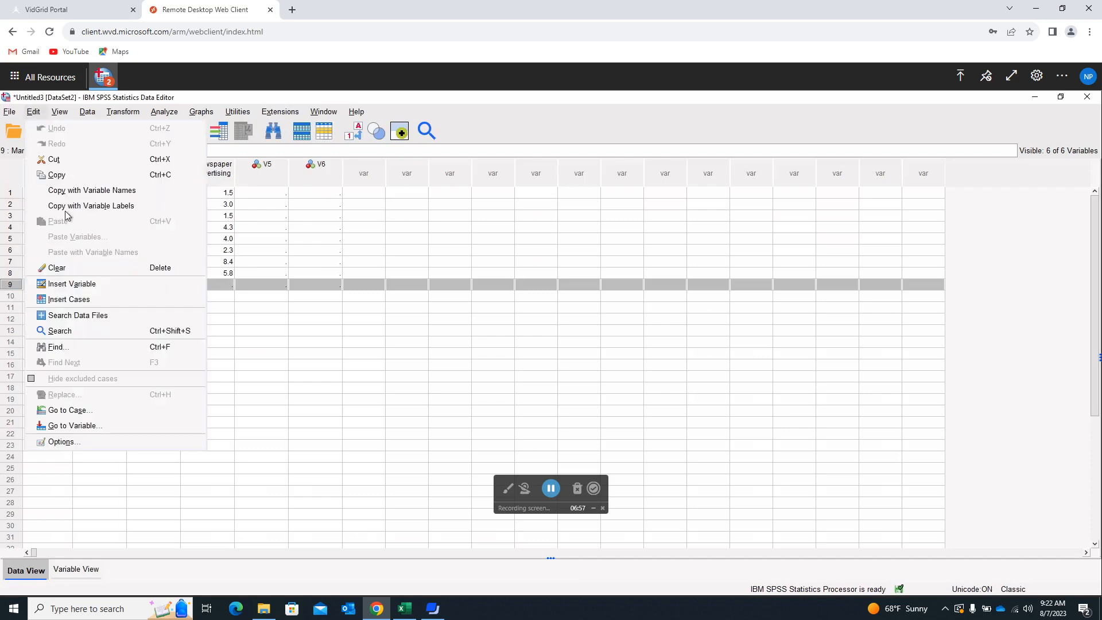
pyautogui.click(70, 265)
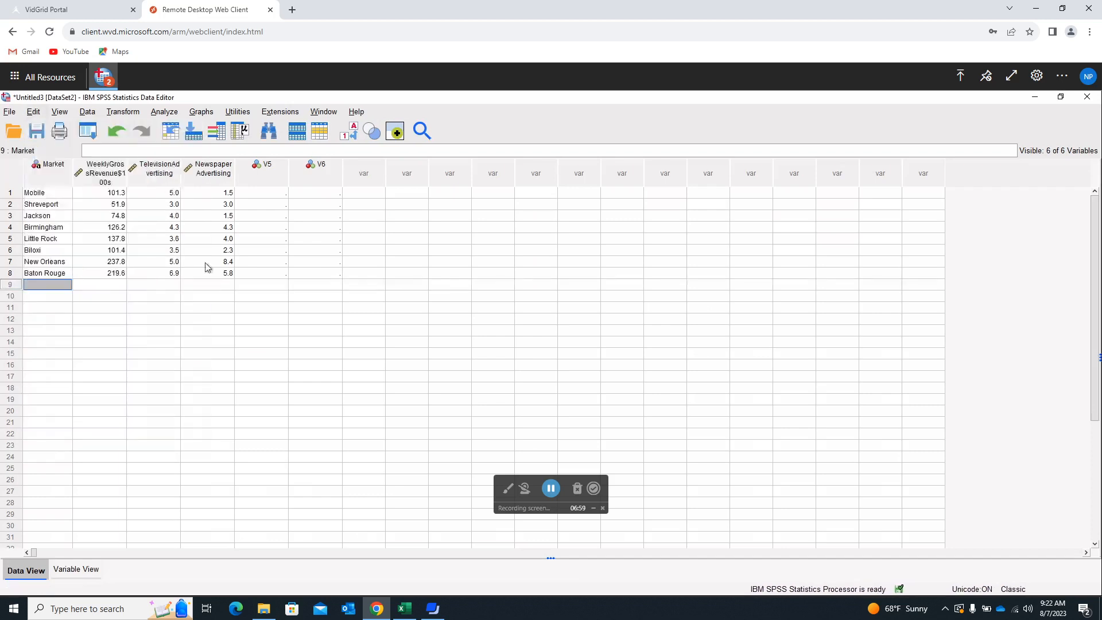
# - Delete the empty variables V5 and V6 from the new dataset's variable definitions and return to the data values
pyautogui.click(78, 569)
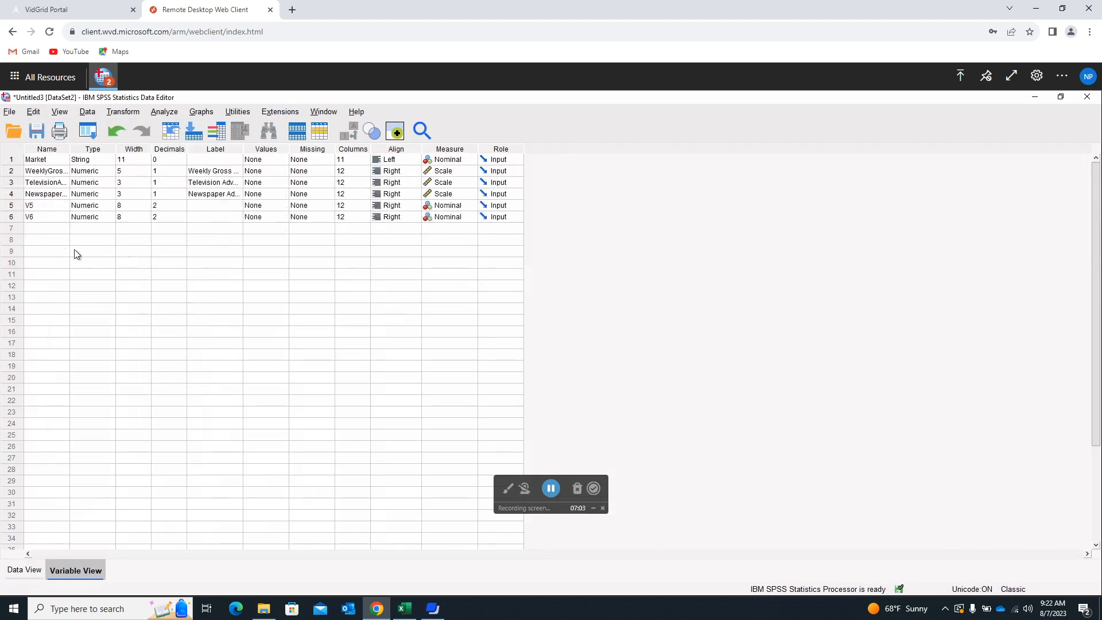
pyautogui.click(11, 205)
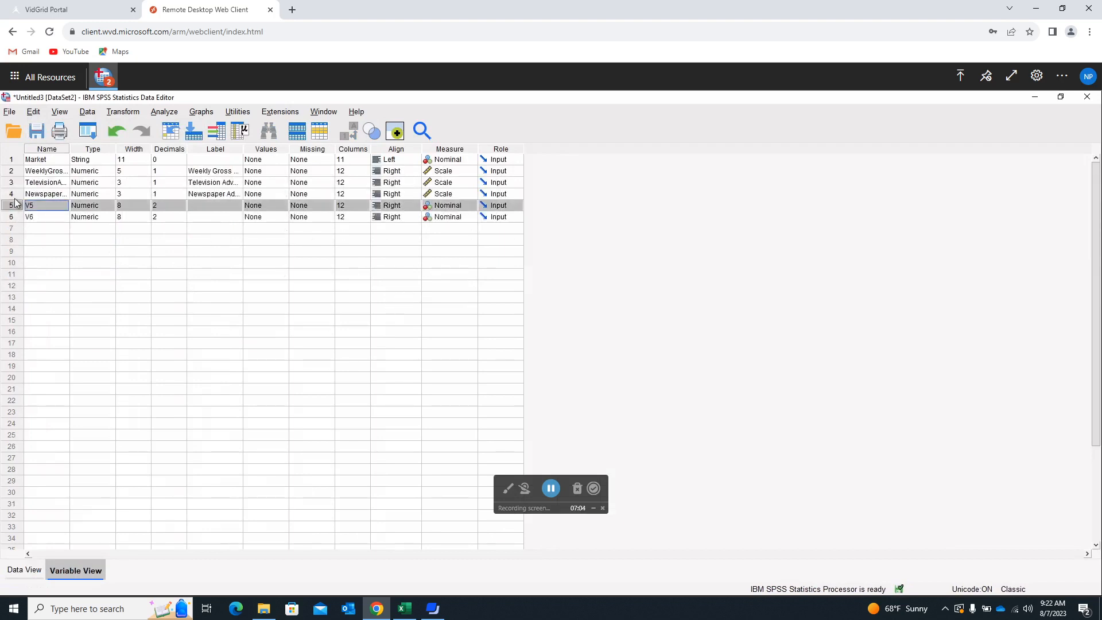
pyautogui.click(34, 111)
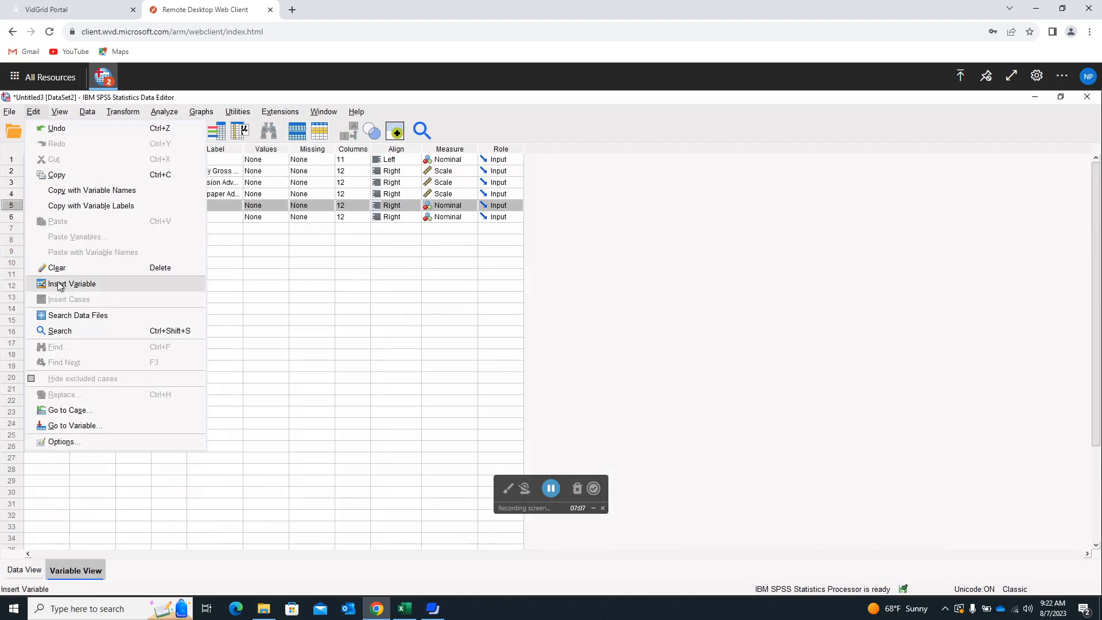
pyautogui.click(53, 268)
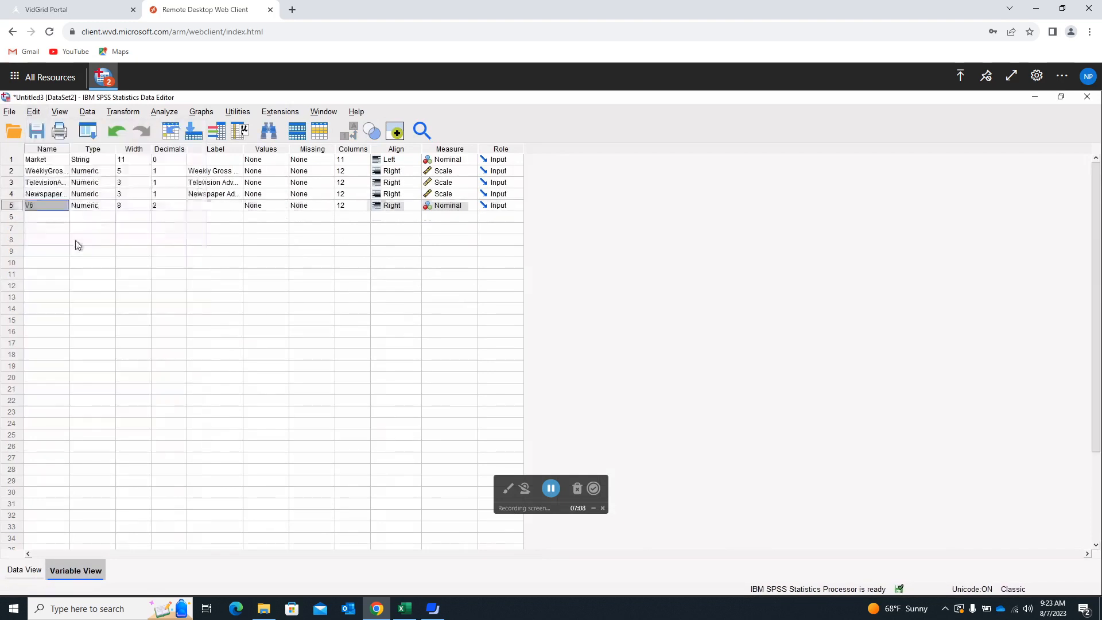
pyautogui.click(11, 205)
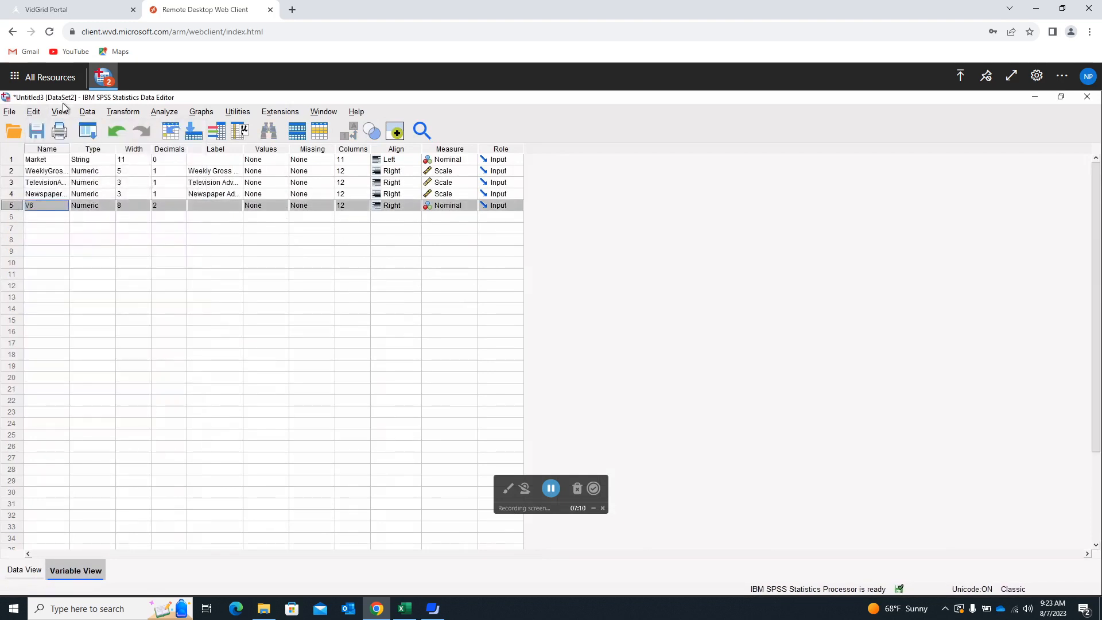
pyautogui.click(34, 111)
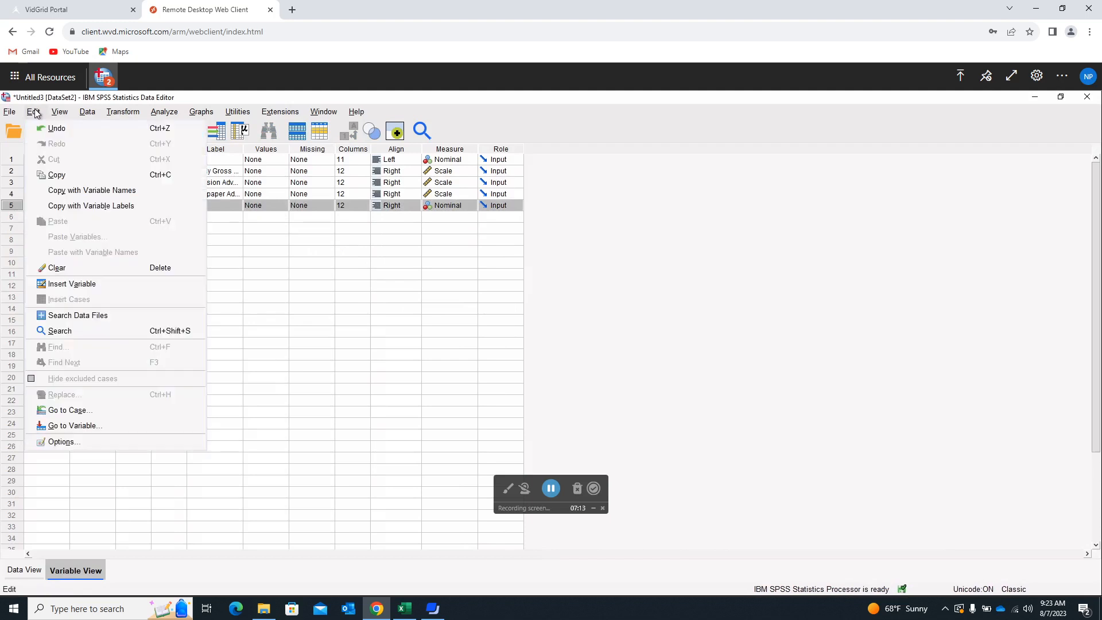
pyautogui.click(56, 269)
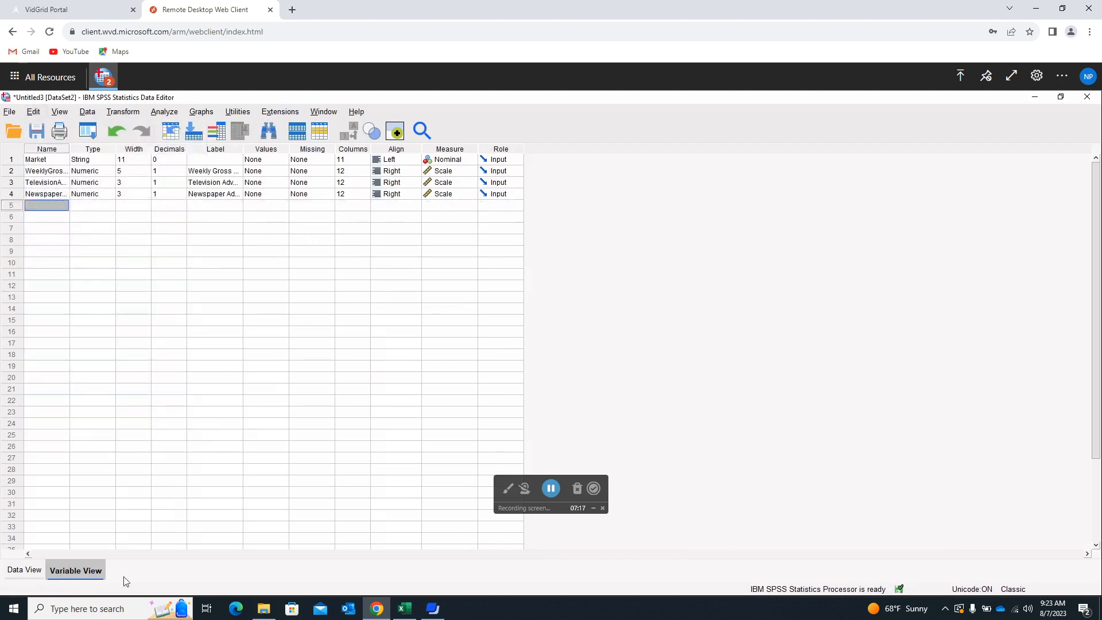
pyautogui.click(24, 570)
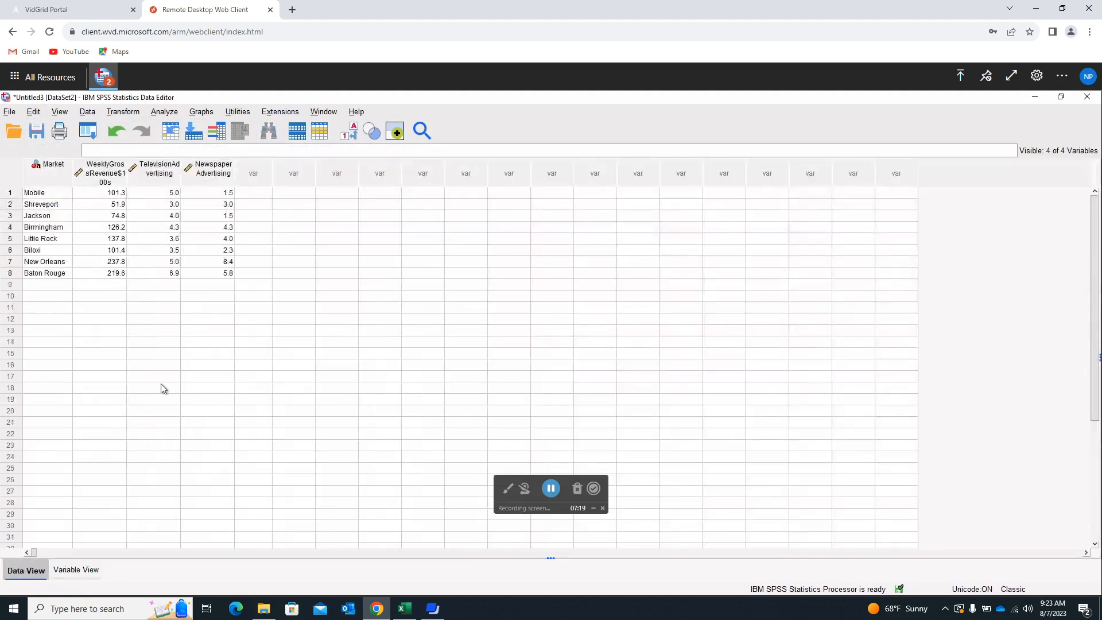